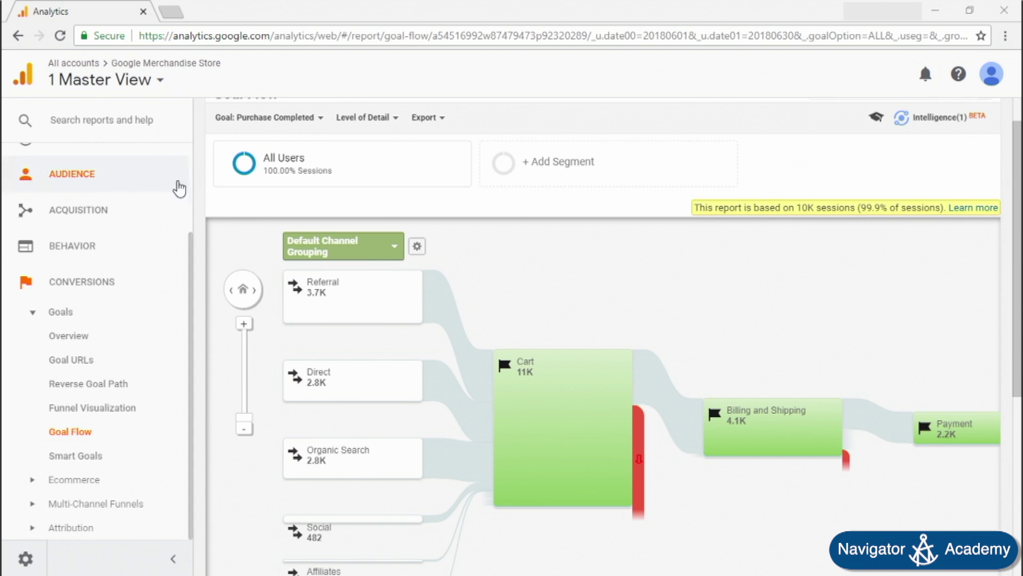
Keep Purchase Completed as the goal and look through the Goal Flow report's level-of-detail and export options.
click(294, 158)
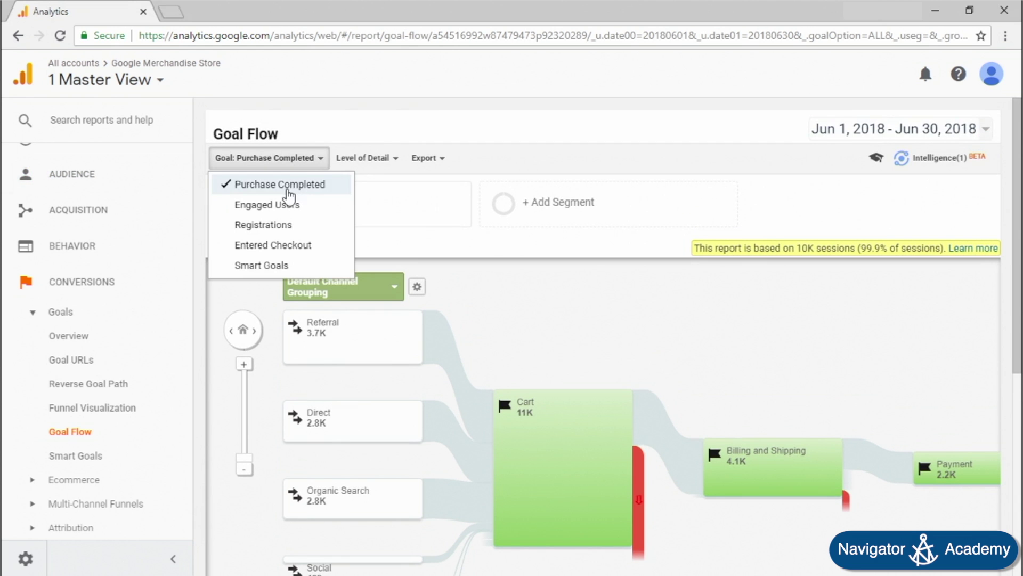
click(278, 185)
click(365, 160)
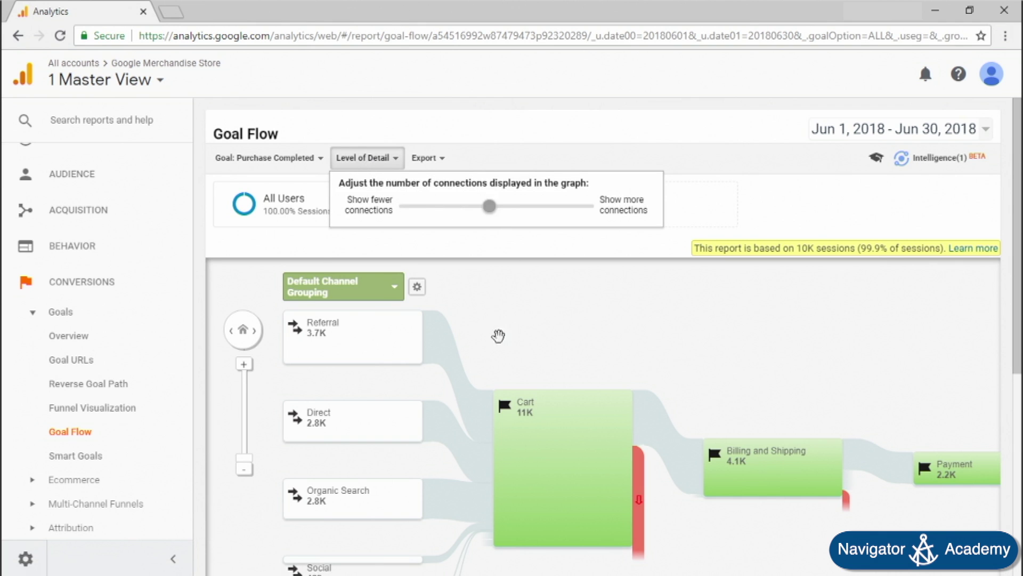
click(480, 285)
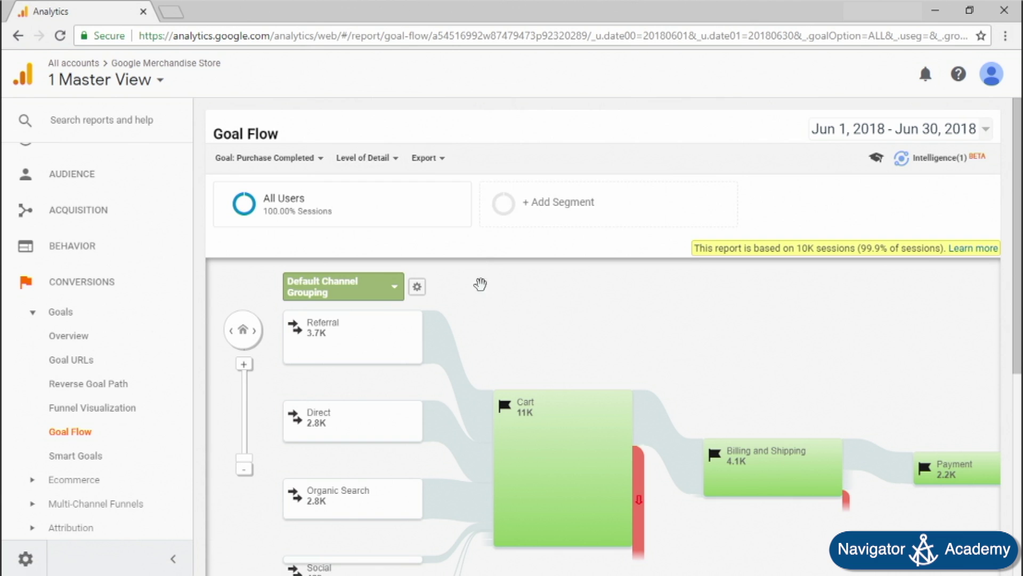
click(422, 158)
click(535, 341)
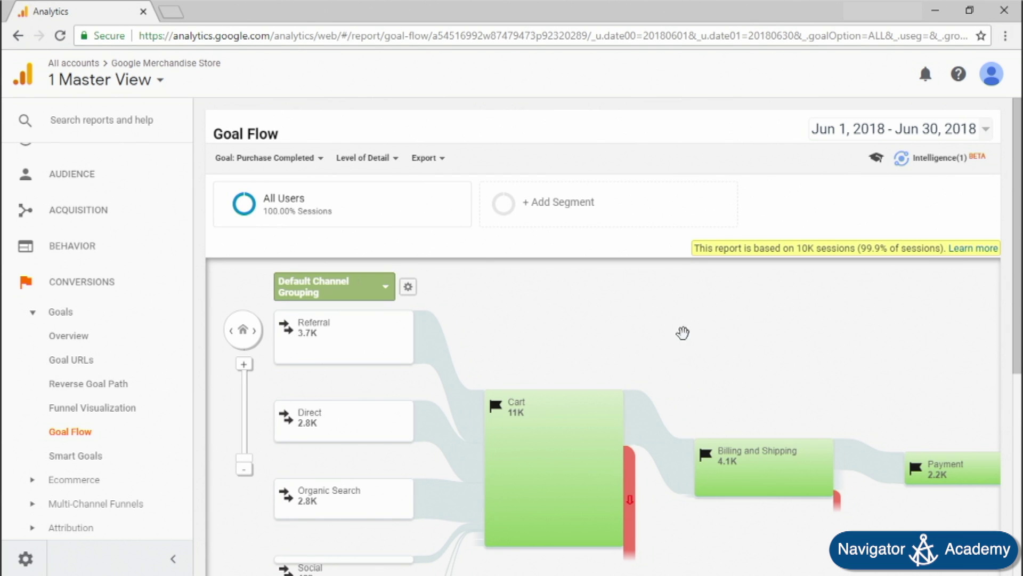
Collapse the report navigation and examine the funnel flow from Cart through to Purchase Completed.
scroll(607, 424, down, 1)
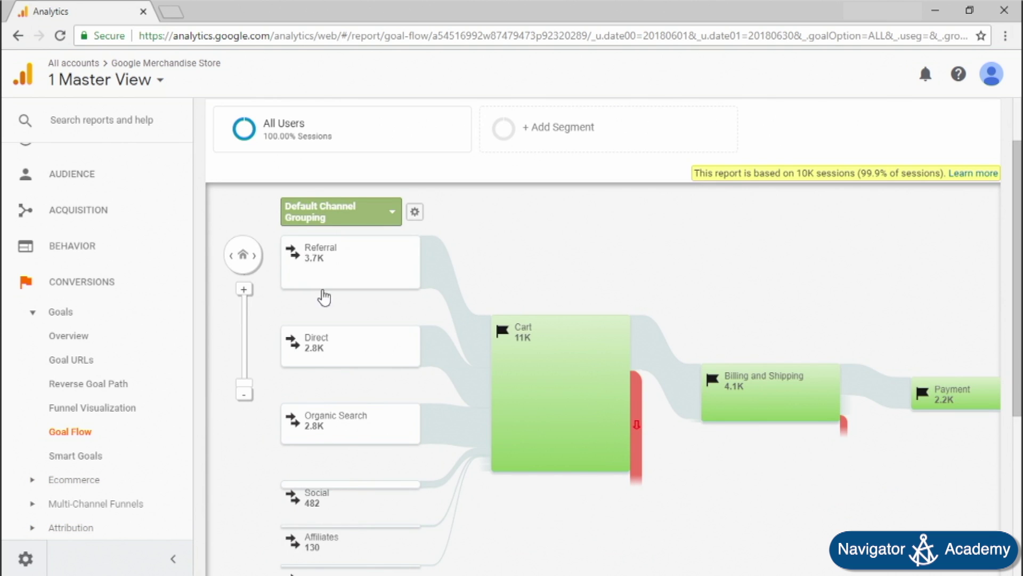
click(173, 558)
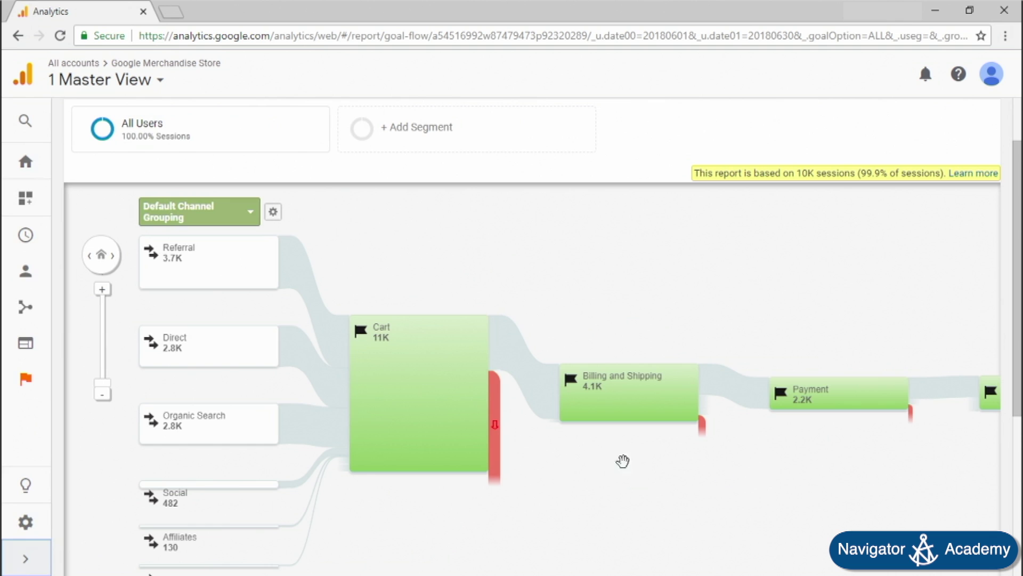
drag(754, 463, 546, 446)
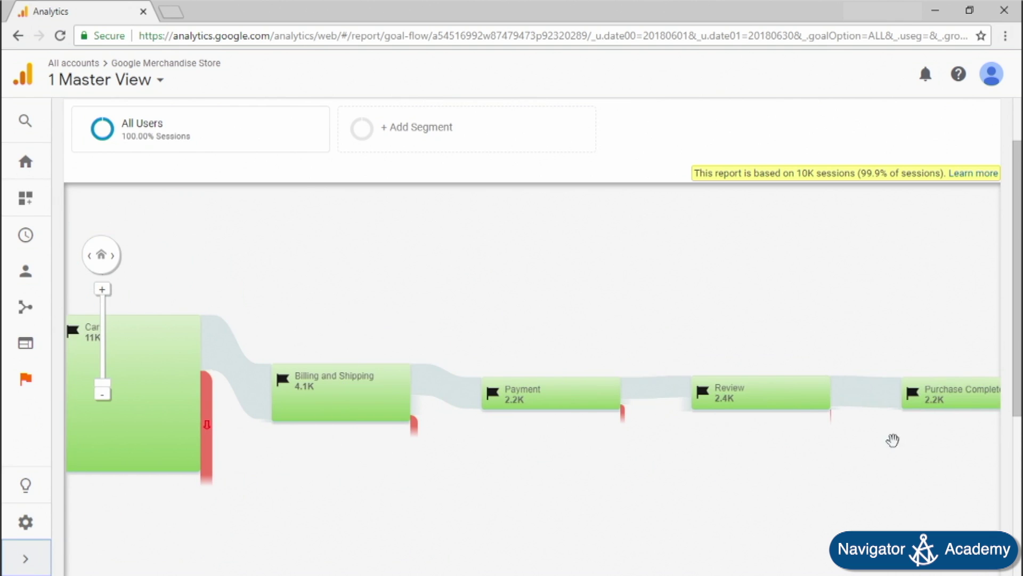
drag(894, 441, 782, 440)
mouse_move(842, 412)
mouse_move(937, 413)
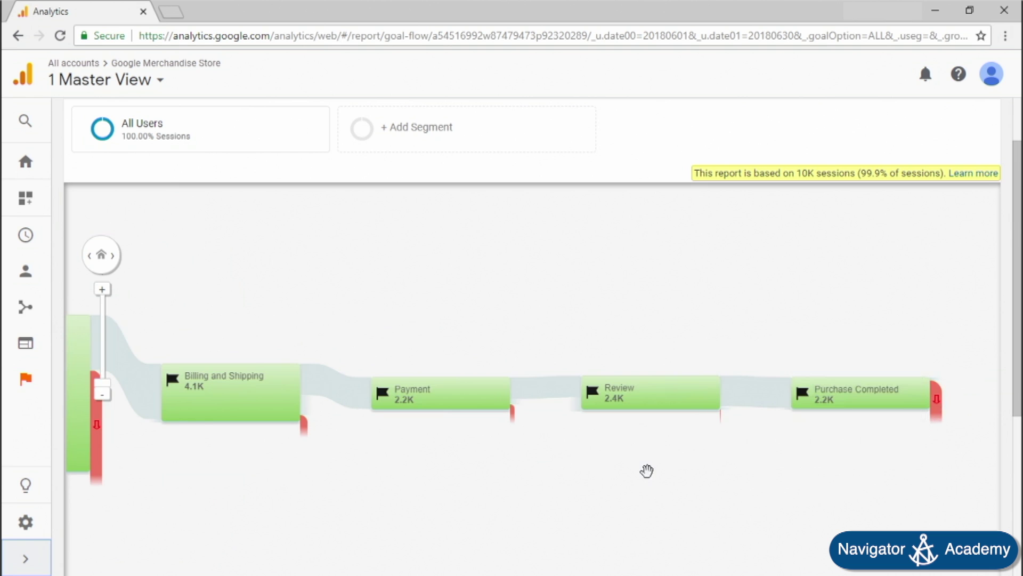
Return to the start of the flow and inspect the details of the Billing and Shipping step and the Cart exits.
drag(271, 486, 628, 468)
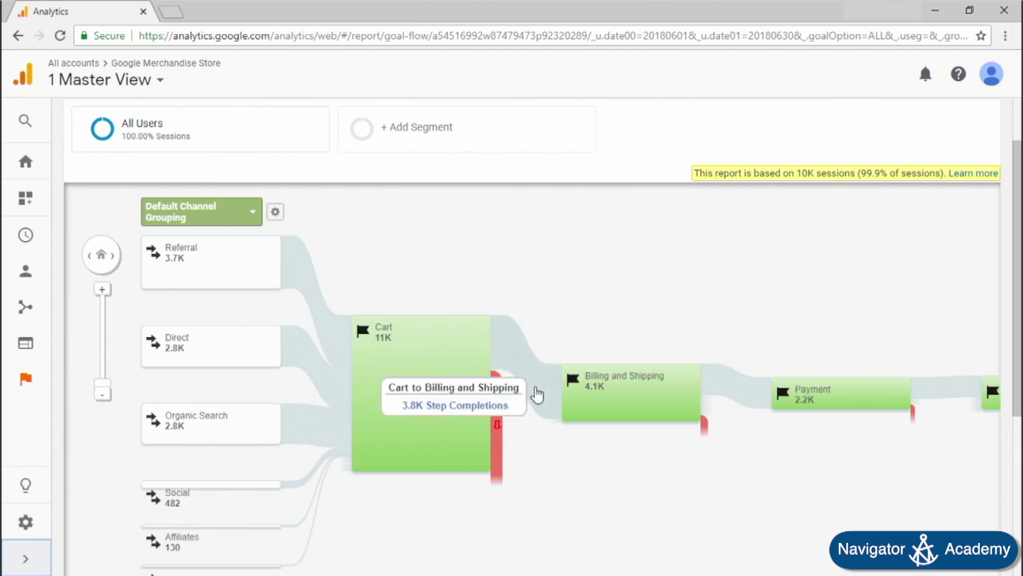
mouse_move(601, 391)
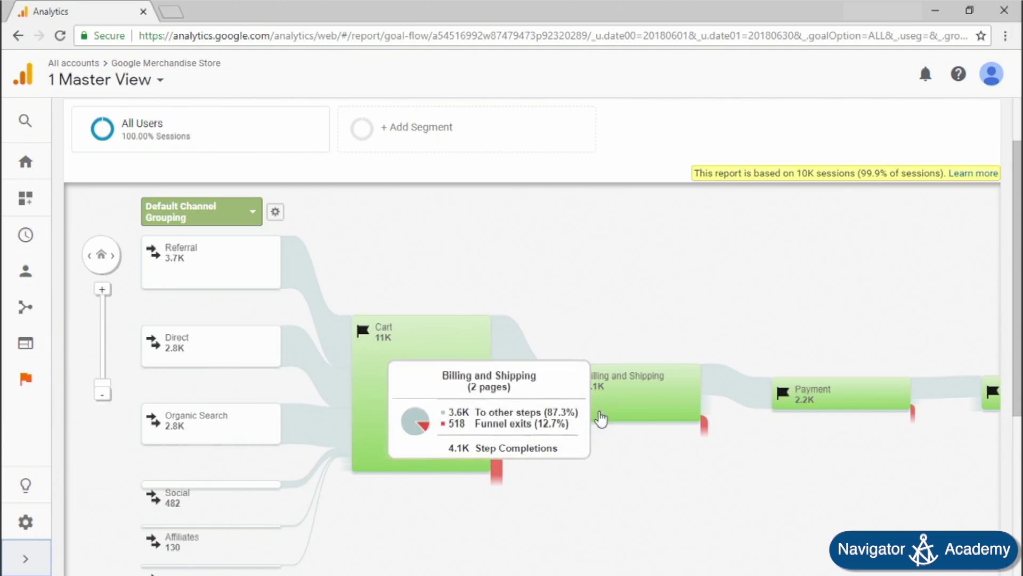
mouse_move(502, 458)
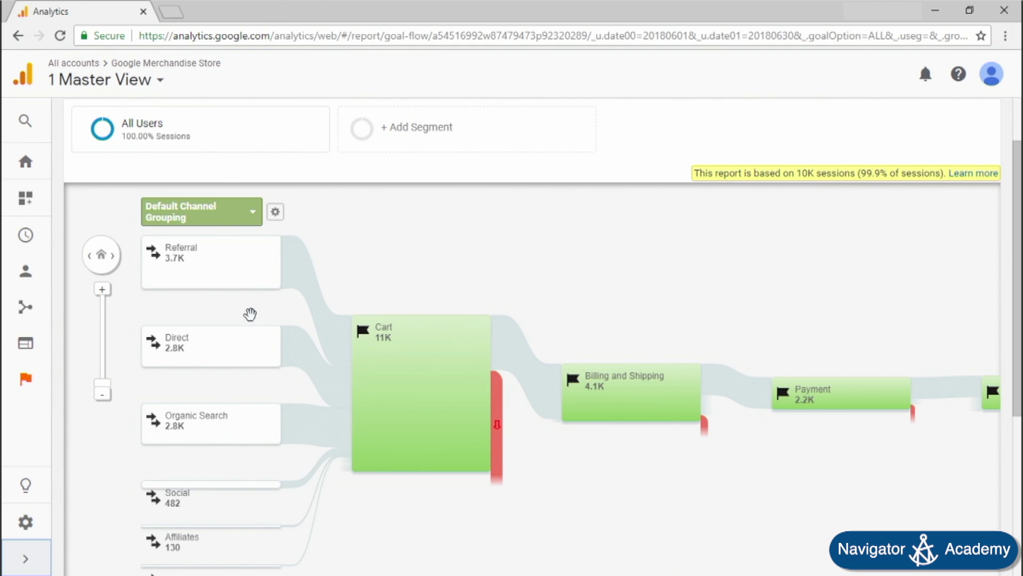
Inspect the Referral to Cart connection and highlight the Organic Search traffic entering Cart.
mouse_move(292, 290)
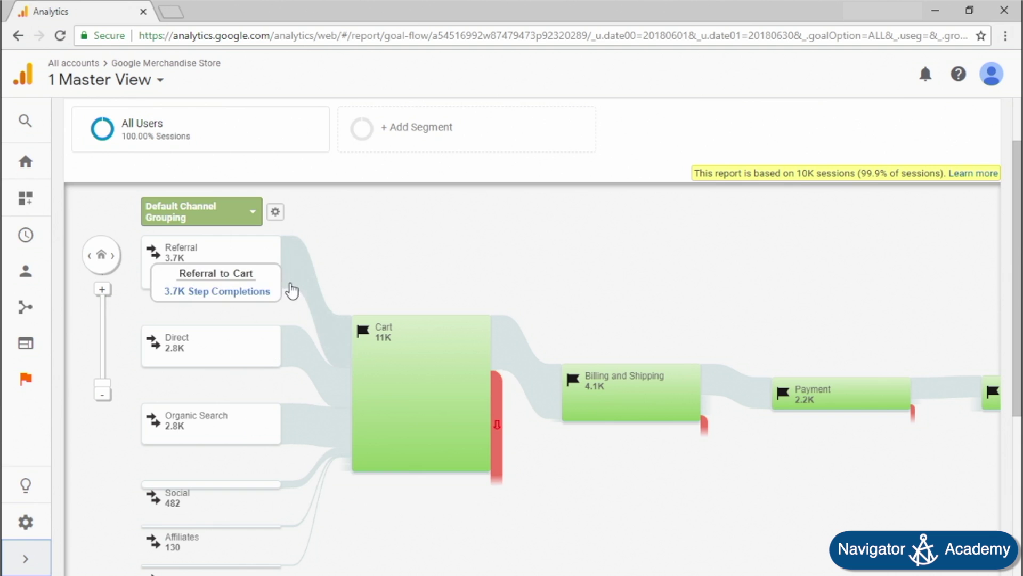
click(299, 429)
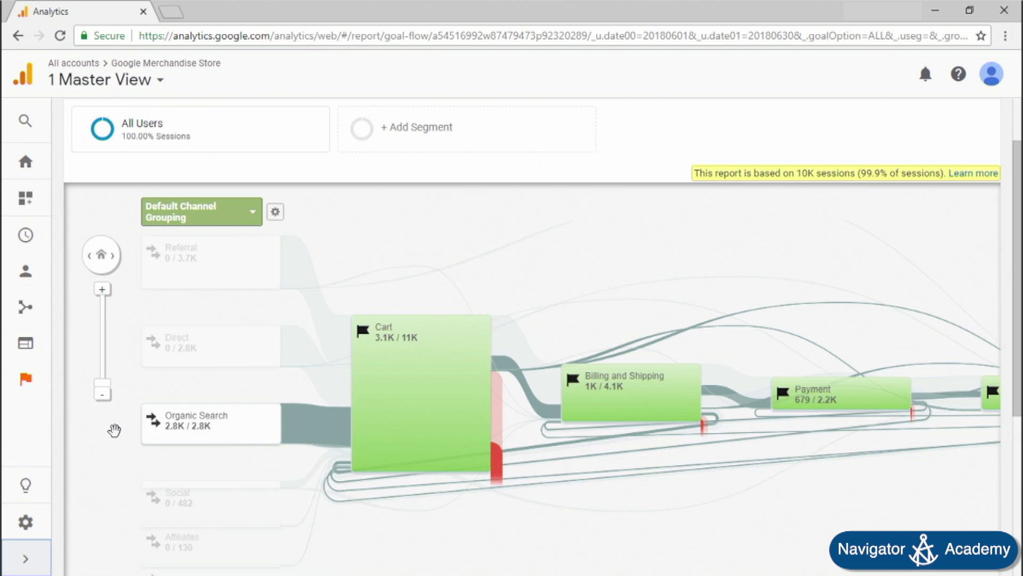
Change the flow's starting dimension from Default Channel Grouping to Region, finding it by searching for "regi".
click(238, 219)
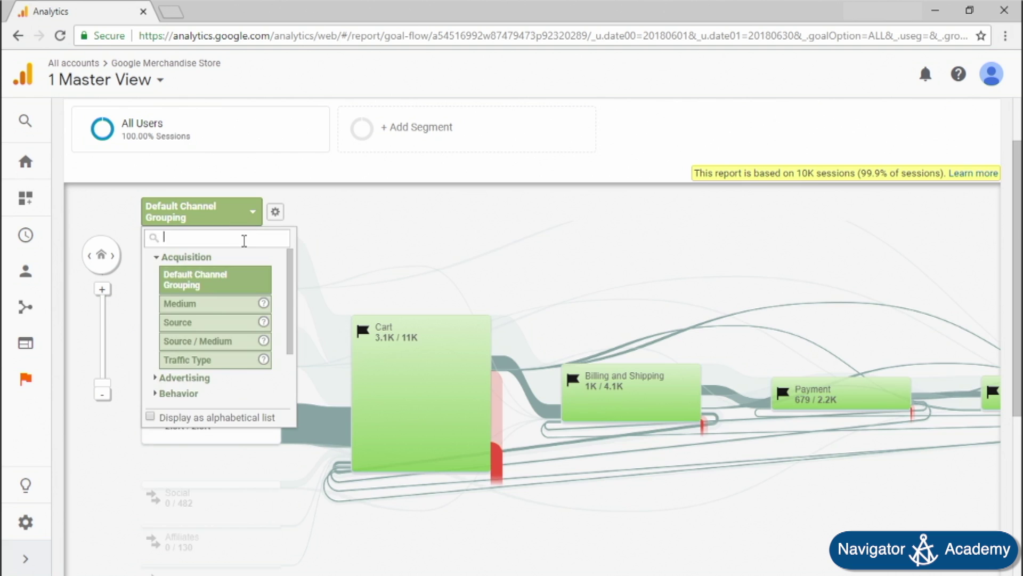
text(regi)
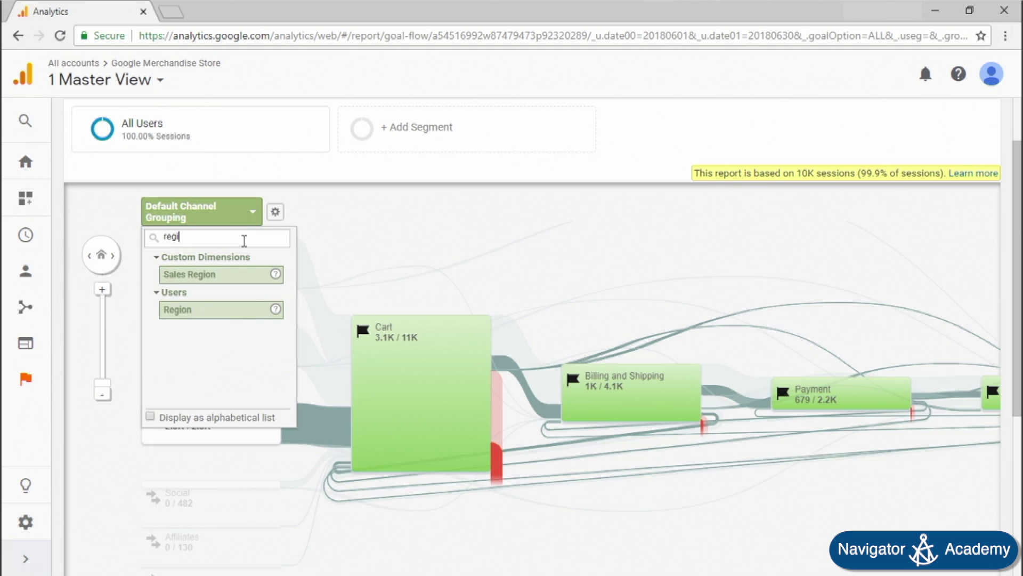
click(226, 311)
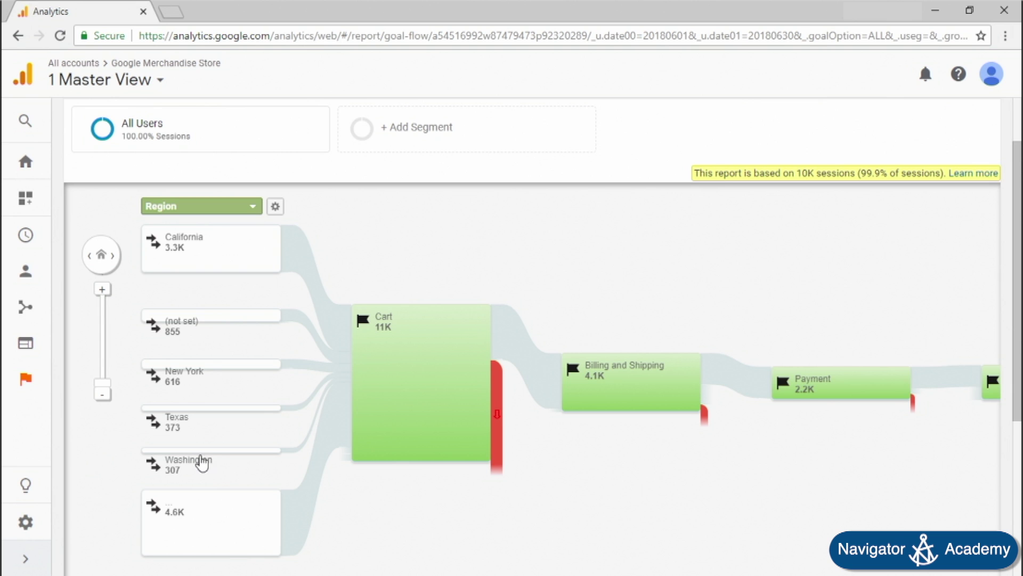
Highlight the traffic through Washington and follow it along the funnel to Purchase Completed.
click(199, 456)
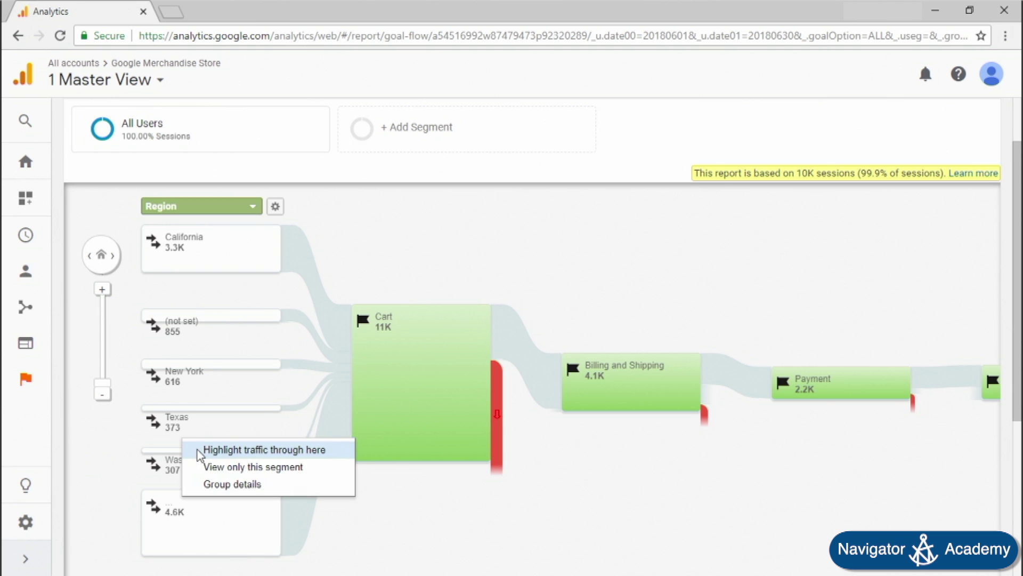
click(199, 450)
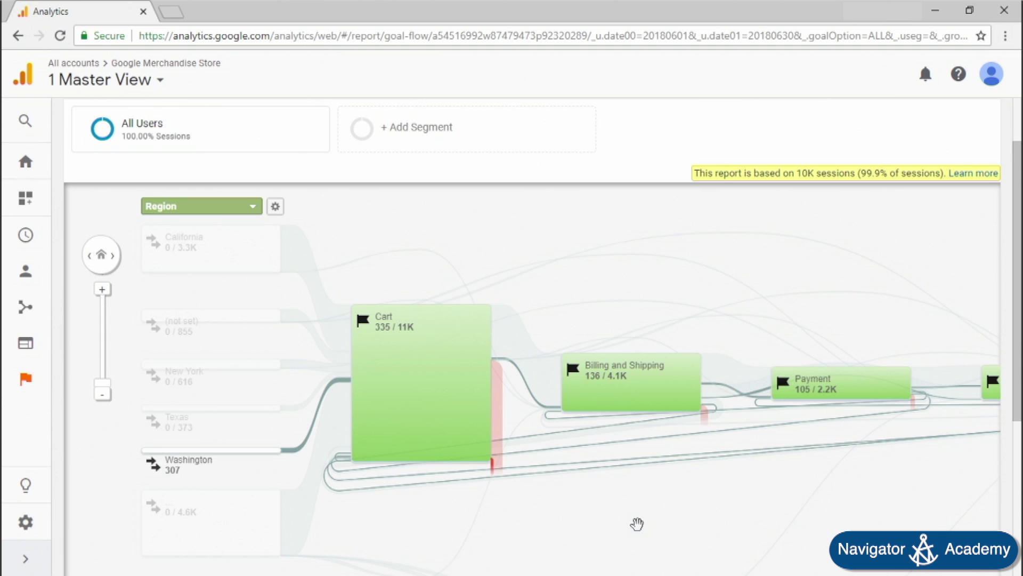
drag(813, 493, 596, 494)
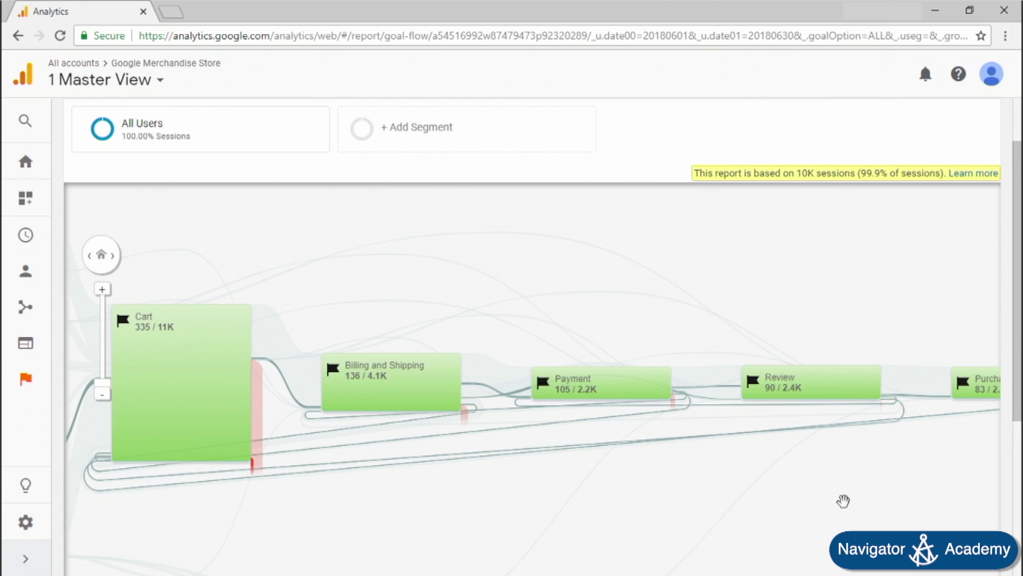
drag(842, 501, 727, 510)
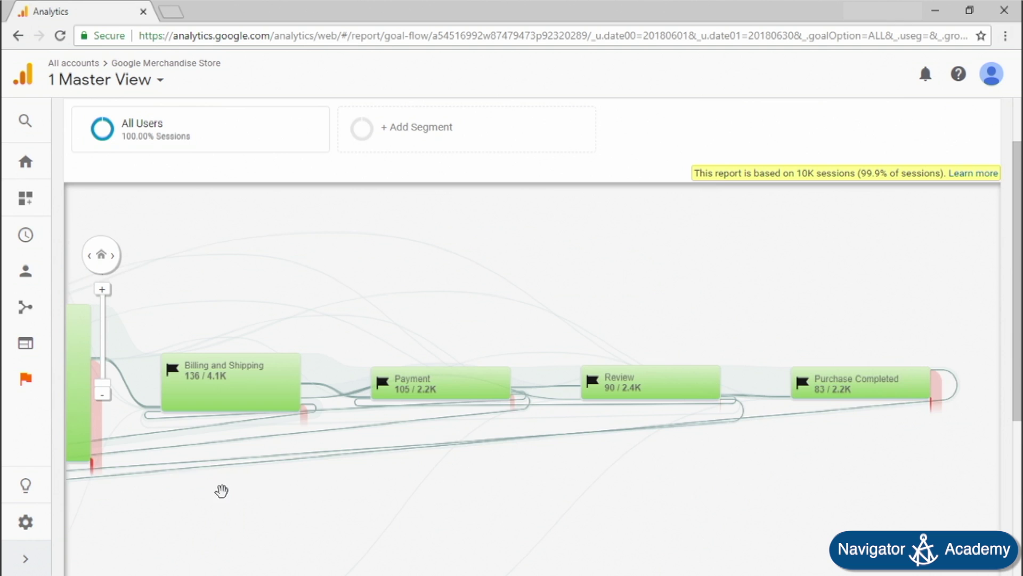
drag(221, 489, 574, 469)
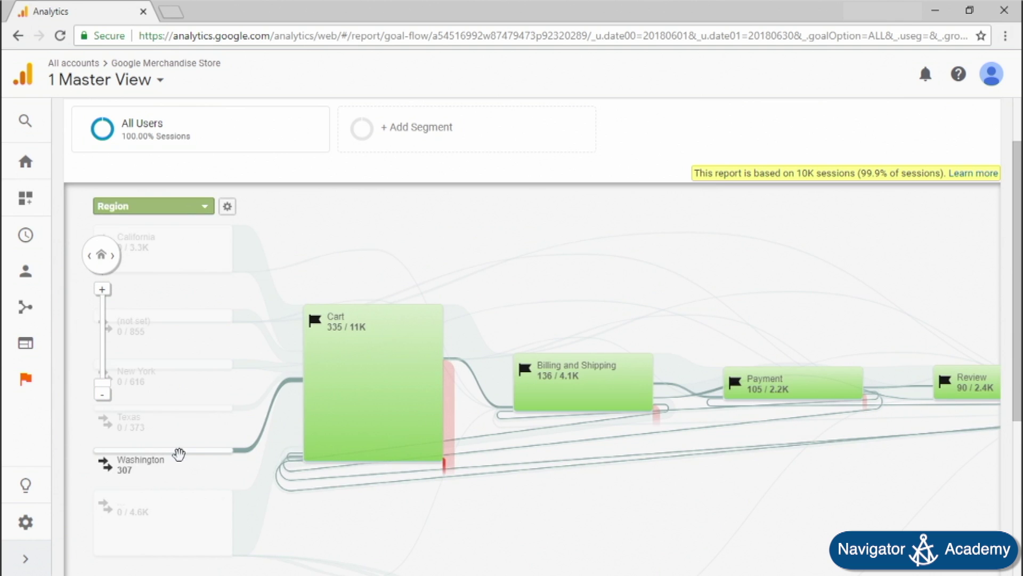
Limit the goal flow to the Washington segment and examine its path through the funnel steps.
click(185, 454)
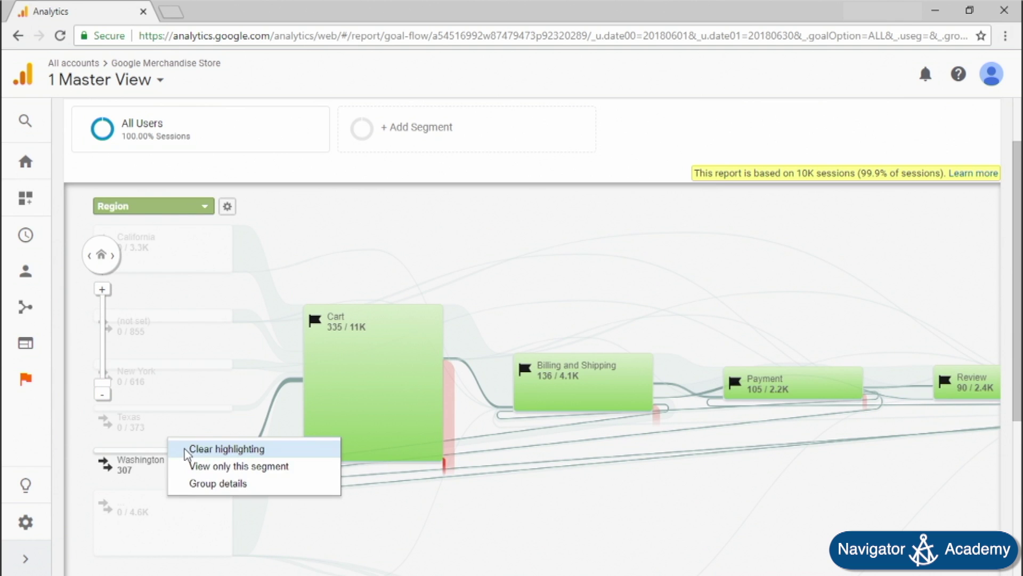
click(209, 466)
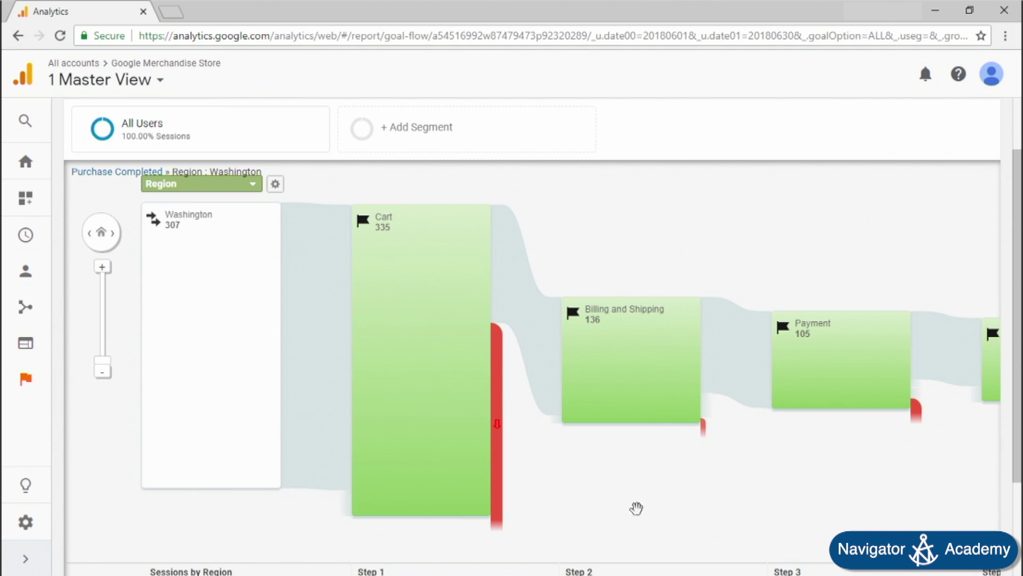
drag(804, 500, 726, 490)
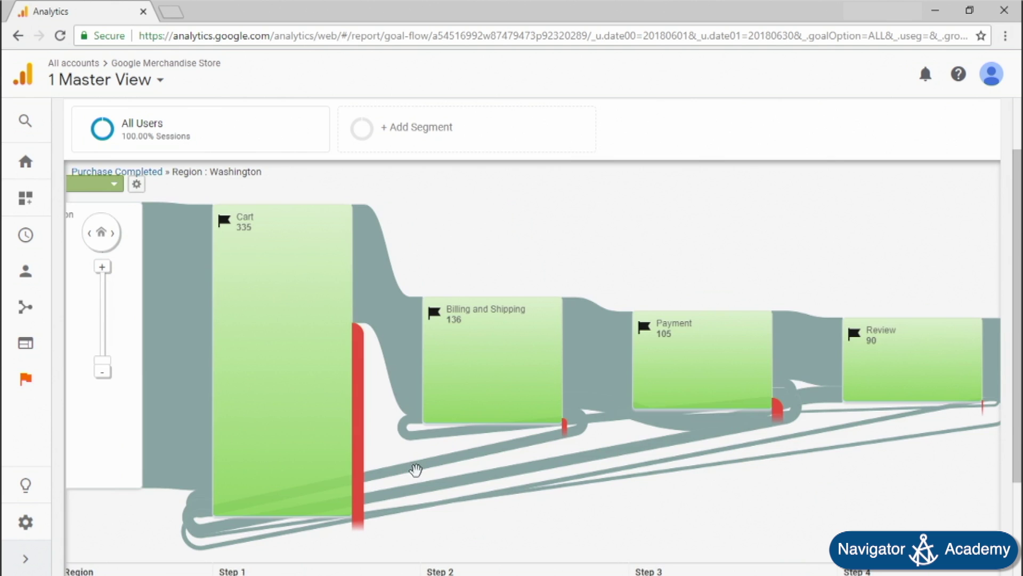
Inspect the Cart step's details and highlight the traffic going from Cart to funnel exit.
mouse_move(279, 293)
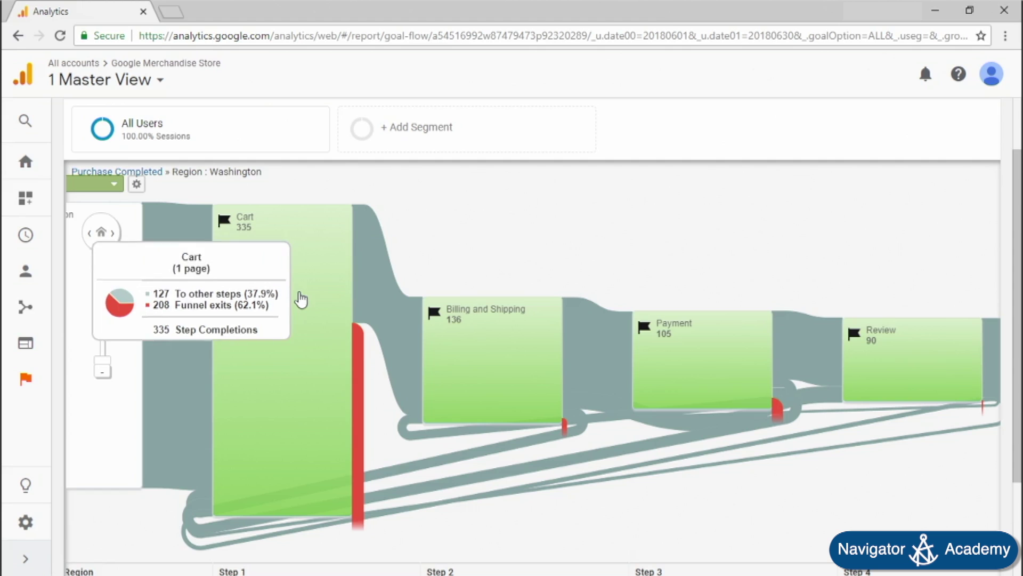
mouse_move(356, 393)
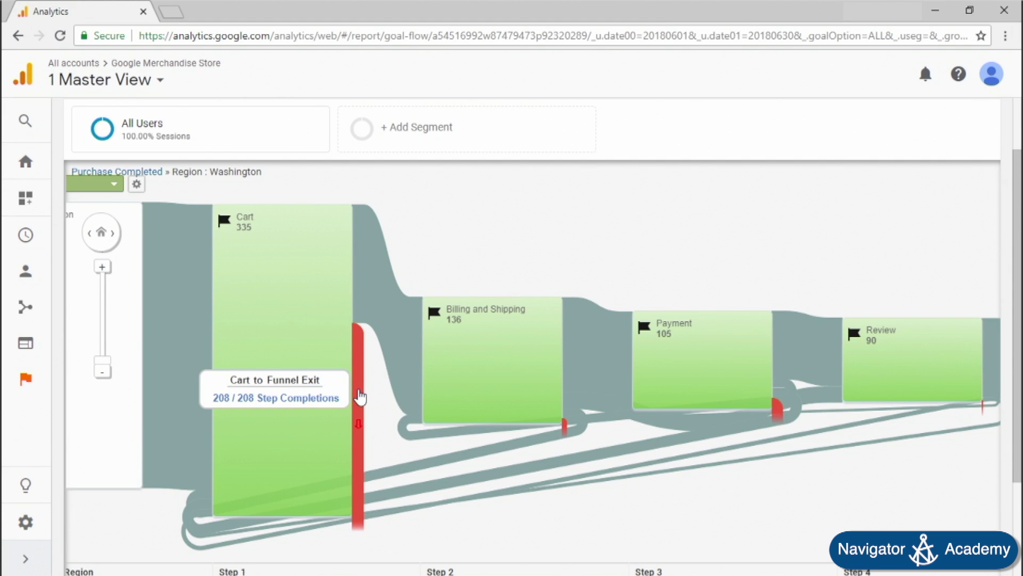
click(360, 397)
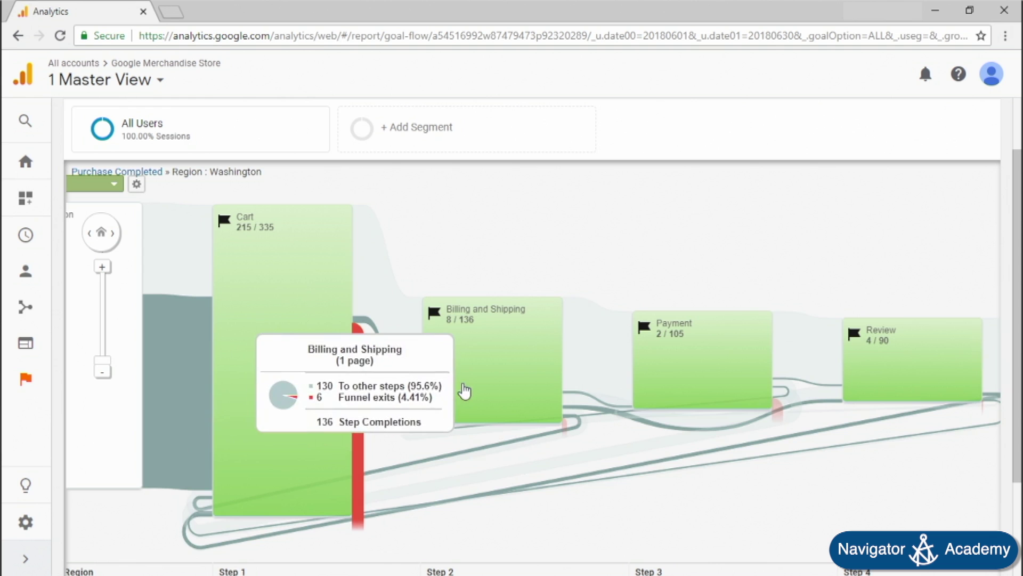
Open the group details of the Billing and Shipping step and review the breakdowns available for its traffic.
click(462, 387)
click(458, 347)
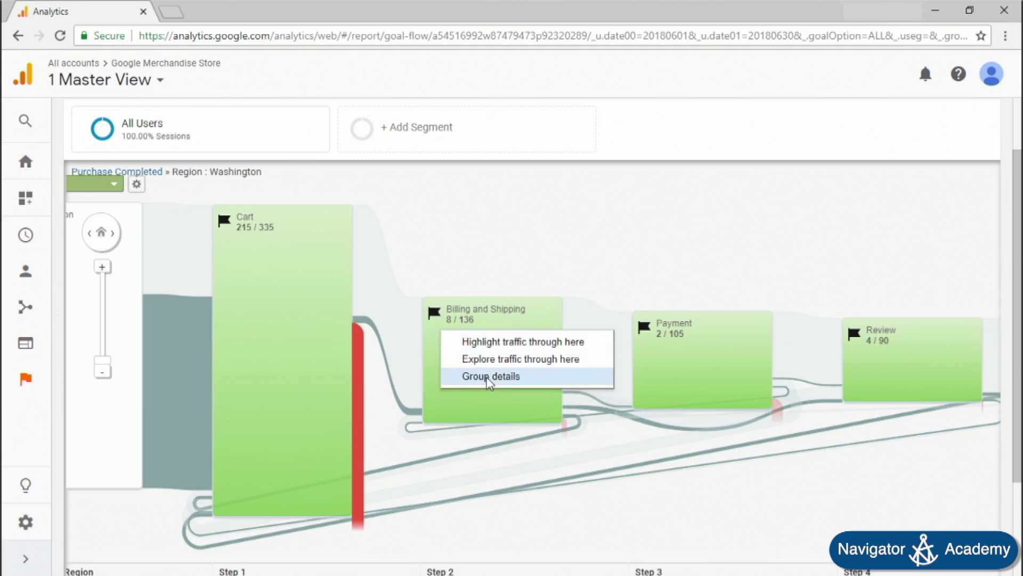
click(487, 377)
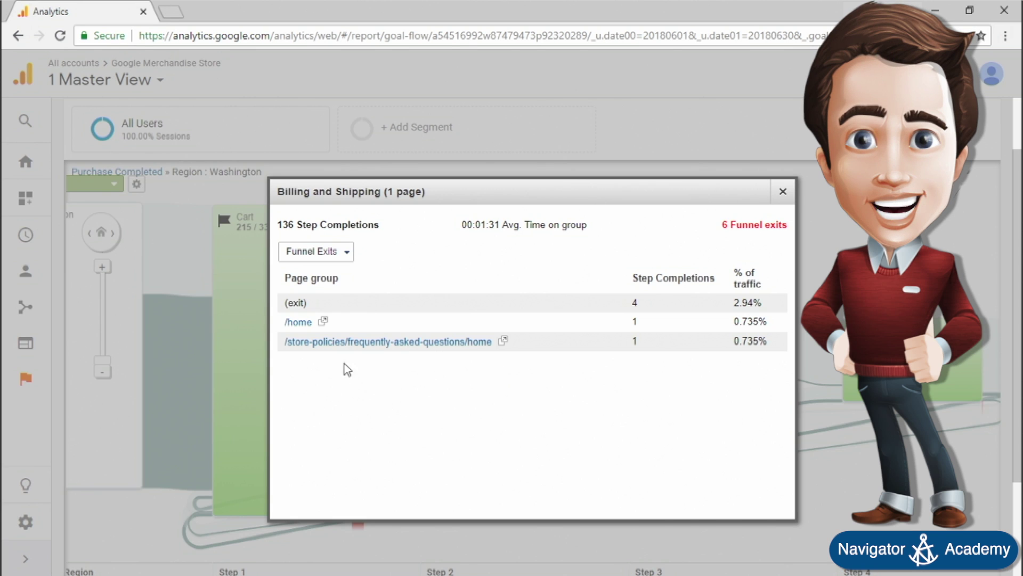
click(331, 254)
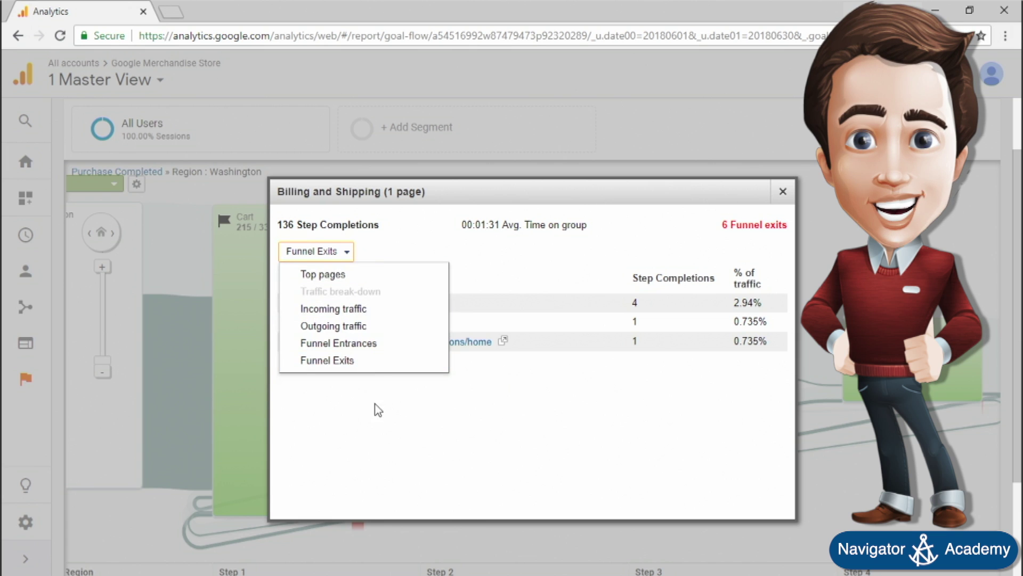
click(562, 268)
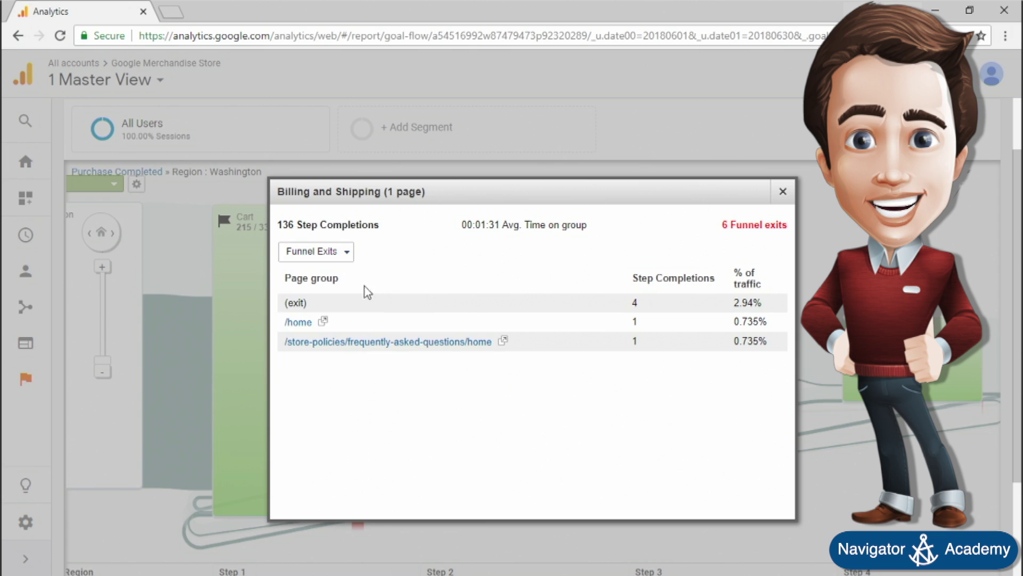
Switch the Billing and Shipping group details from Funnel Exits to Top pages.
click(328, 253)
click(323, 275)
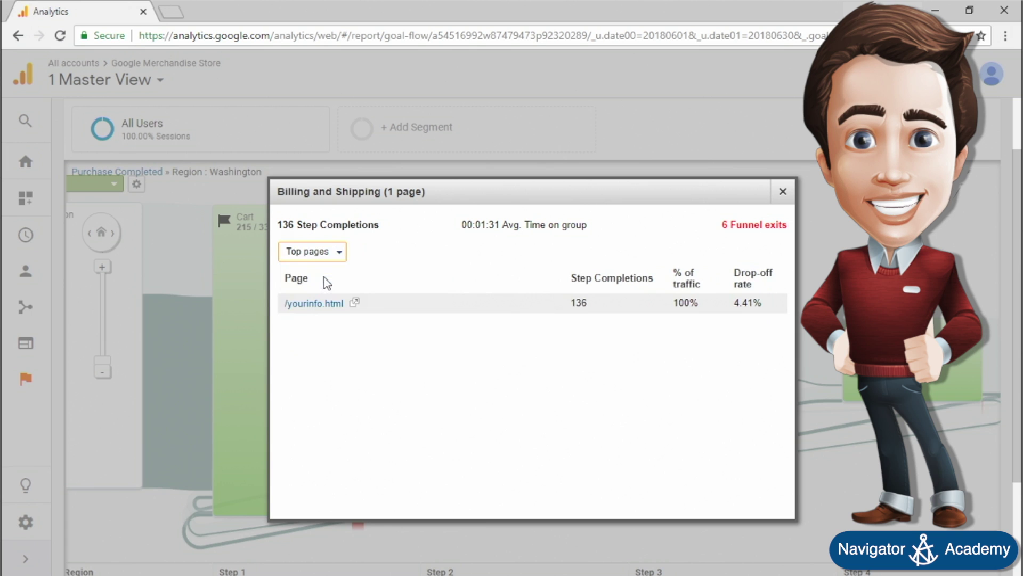
click(335, 251)
click(611, 232)
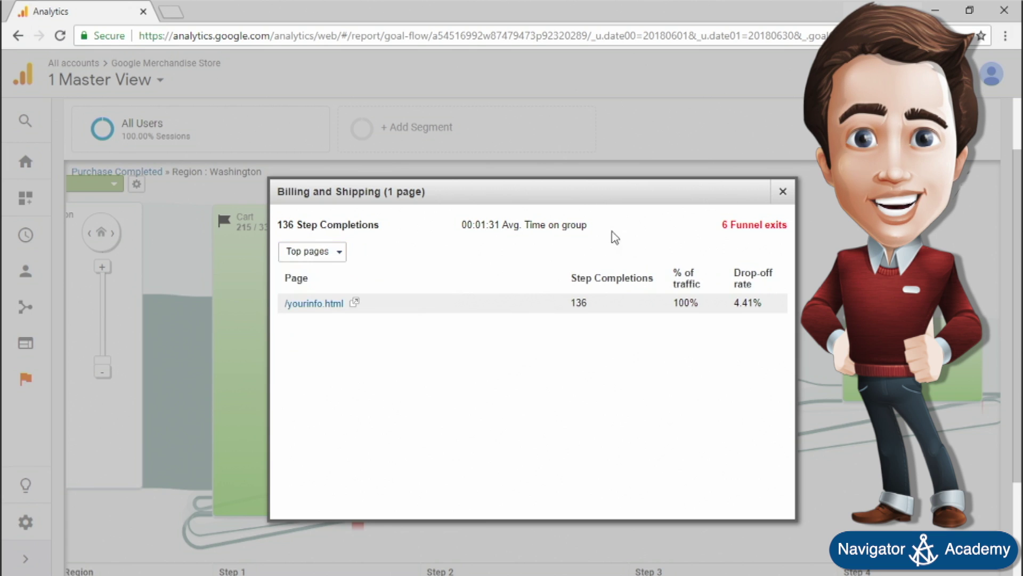
Close the group details and return from the Washington segment to the full Purchase Completed flow.
click(784, 192)
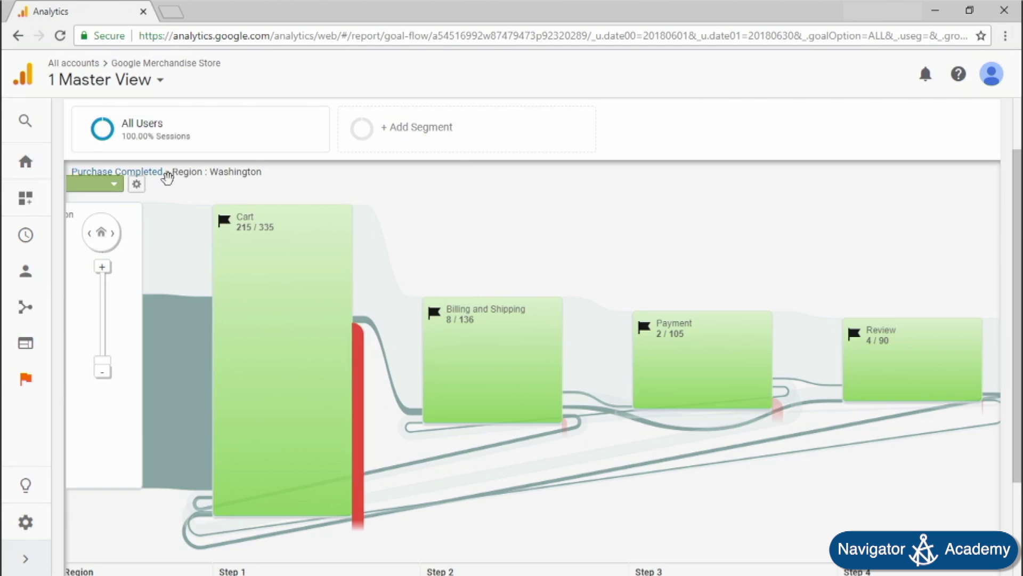
click(136, 172)
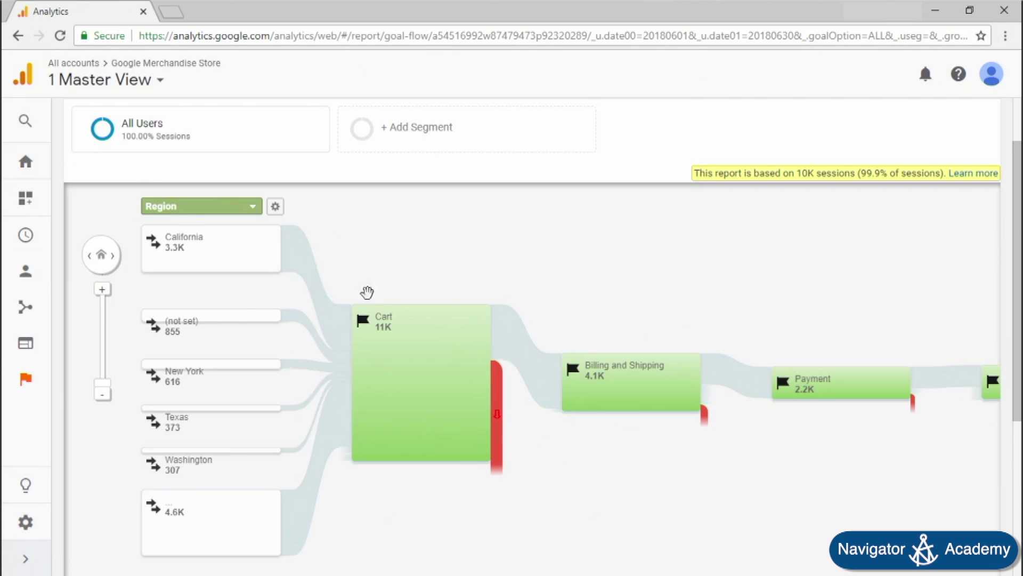
Examine the funnel steps up to Review and enlarge the flow diagram around the Cart step to inspect its traffic.
mouse_move(502, 435)
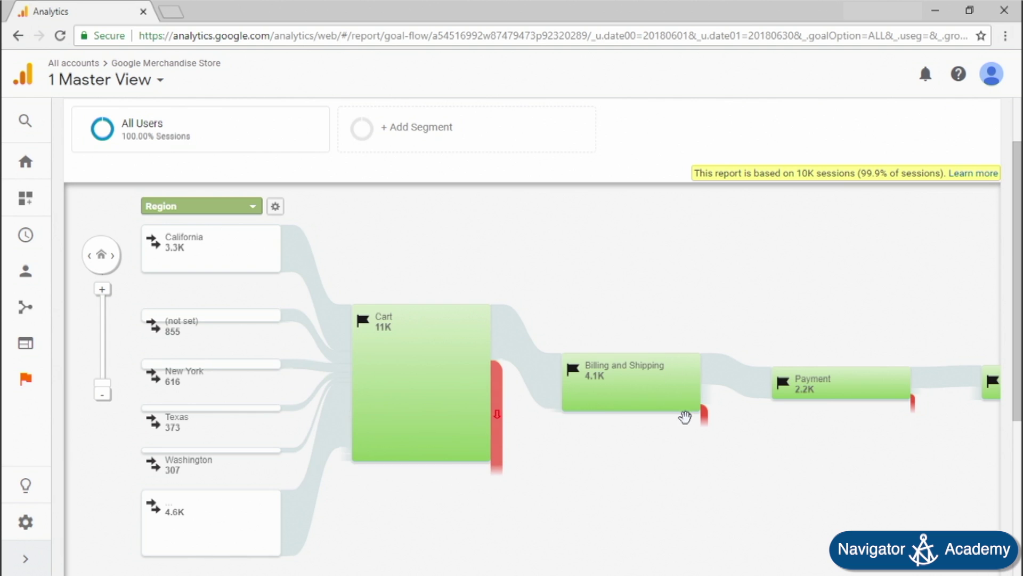
drag(873, 449, 708, 470)
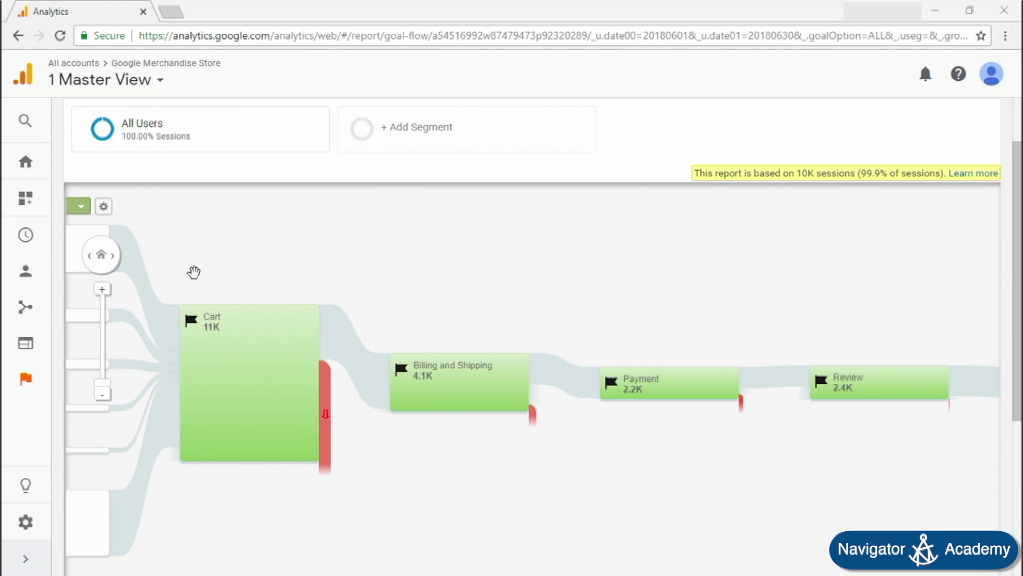
click(104, 302)
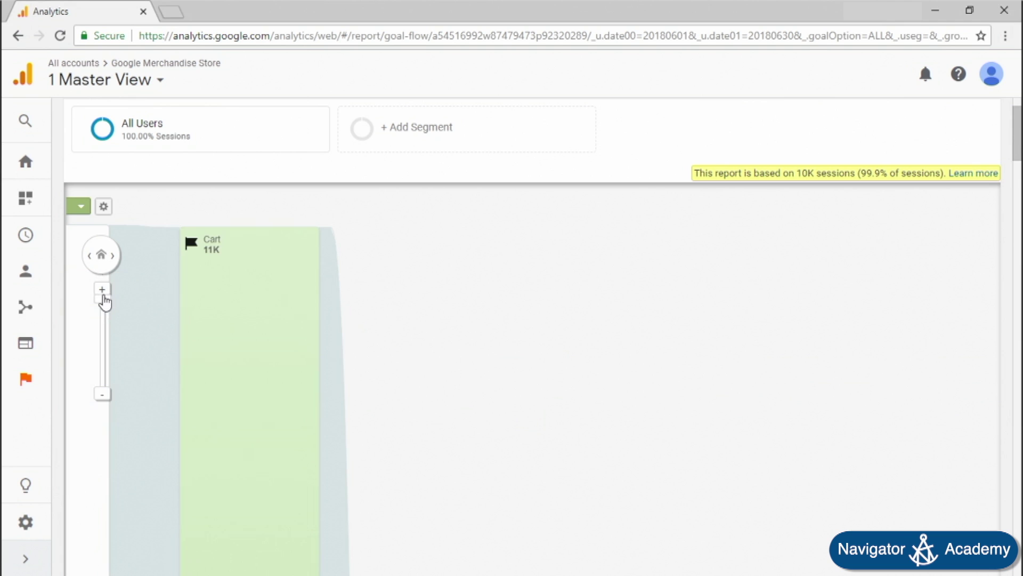
click(299, 356)
scroll(348, 455, down, 3)
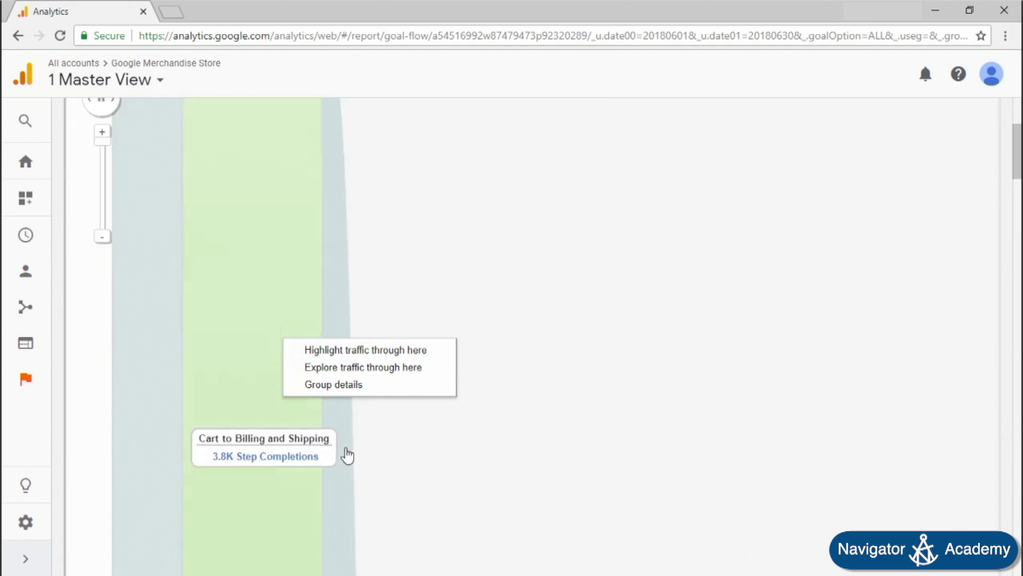
scroll(348, 456, down, 8)
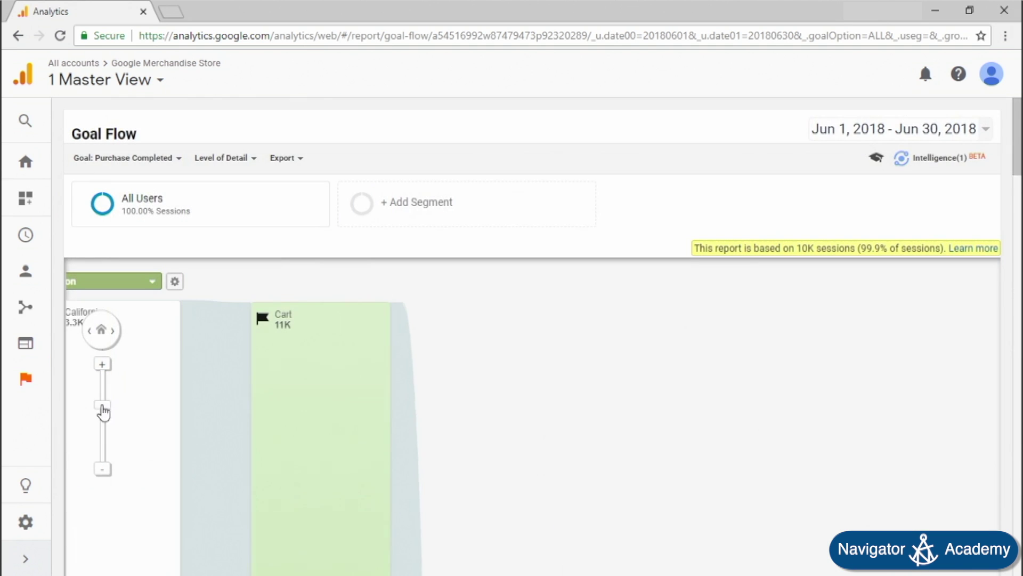
Reduce the flow diagram to its smallest zoom level so several funnel steps fit in view.
drag(104, 412, 101, 432)
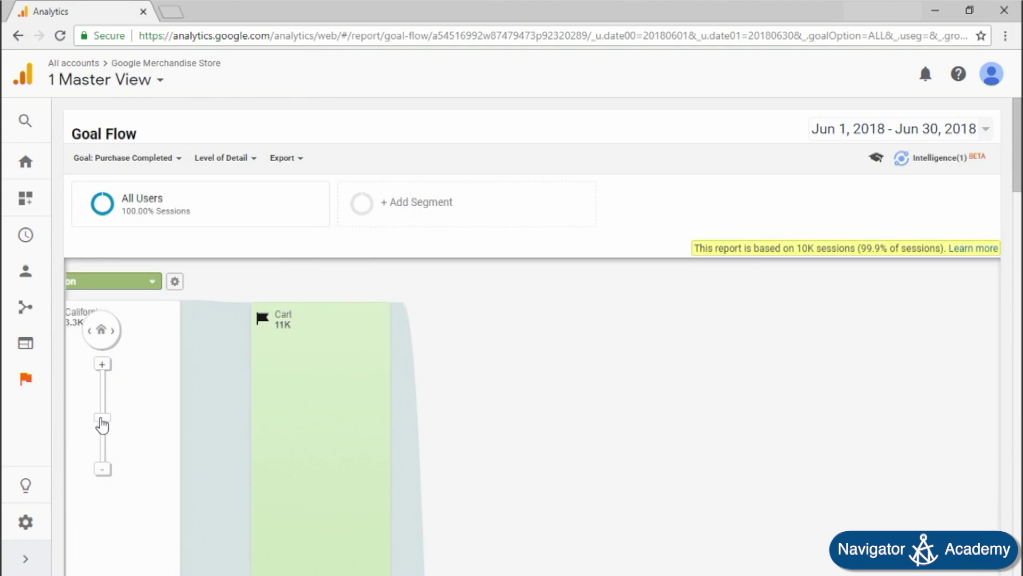
click(105, 470)
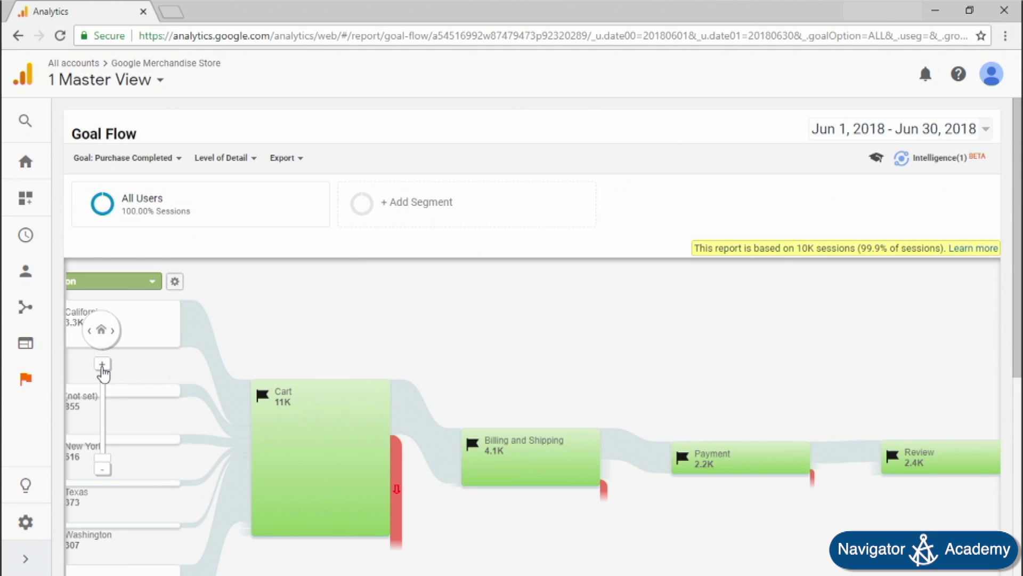
click(102, 364)
click(103, 470)
Review the Cart step's completions and funnel exits along with the regional step table below the flow.
mouse_move(379, 452)
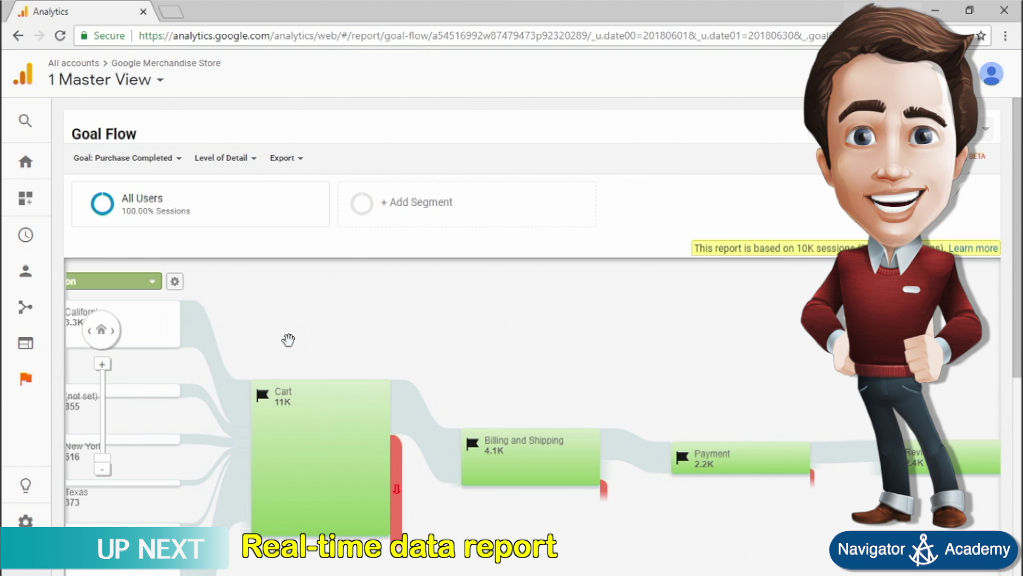
scroll(303, 344, down, 2)
scroll(302, 344, down, 2)
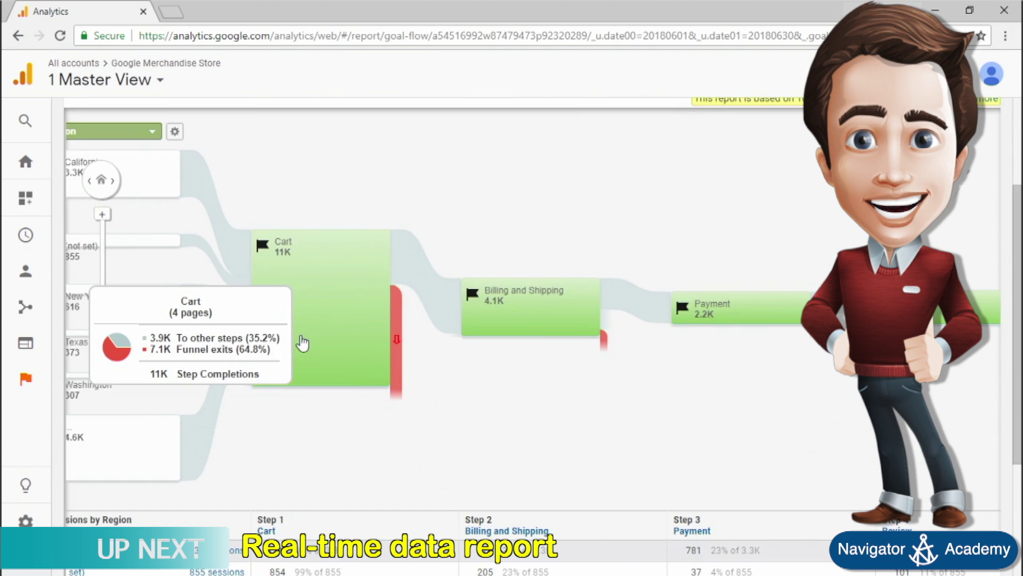